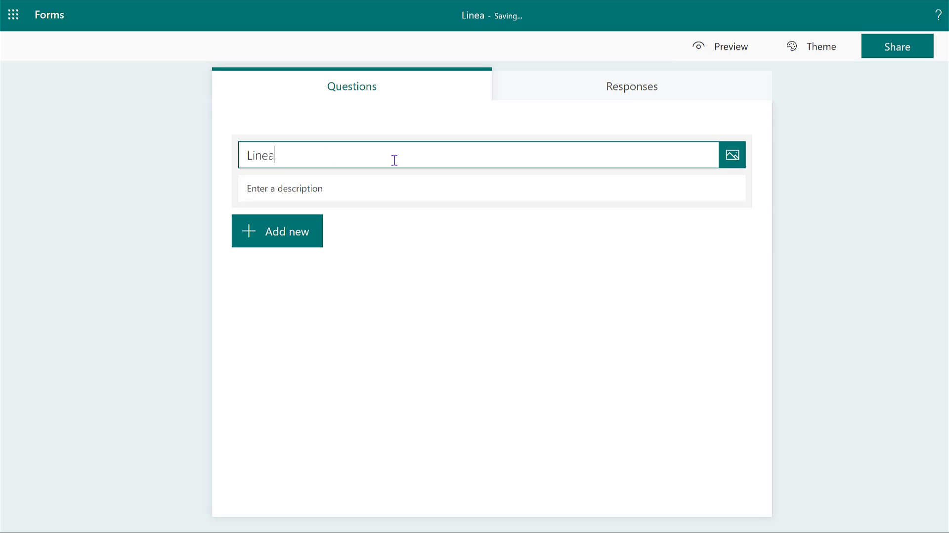
# Title the form "Linear Graphs" and give it the description "Diagnostic Assessment".
pyautogui.write('hs')
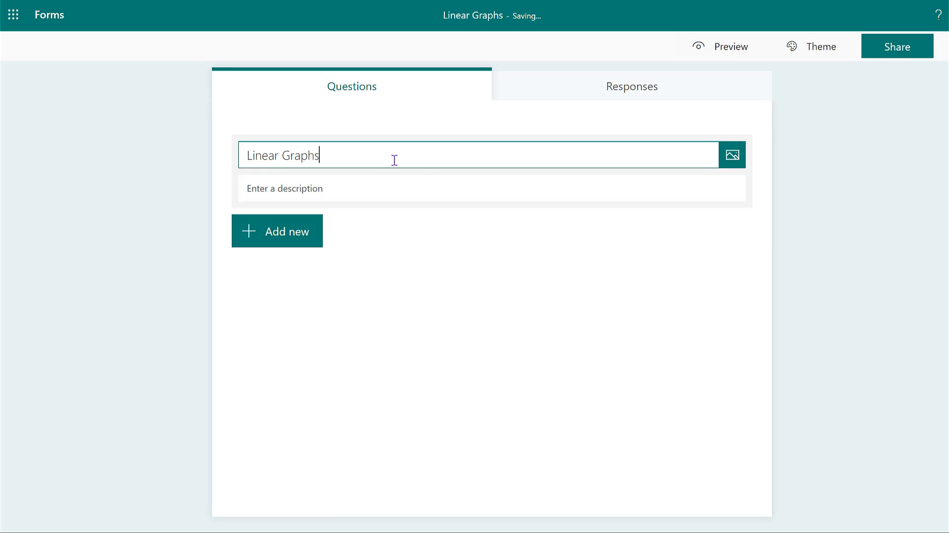
pyautogui.click(356, 189)
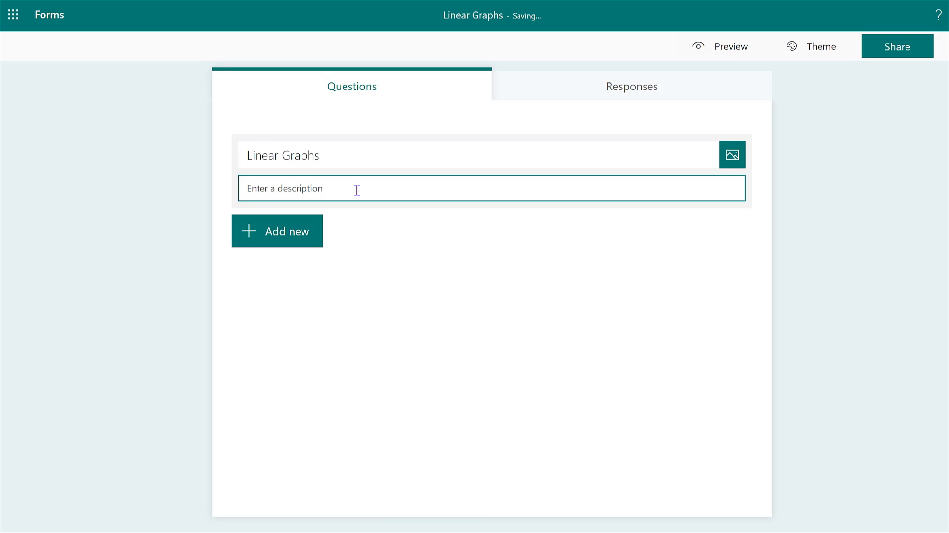
pyautogui.write('Diagnostic Assessment')
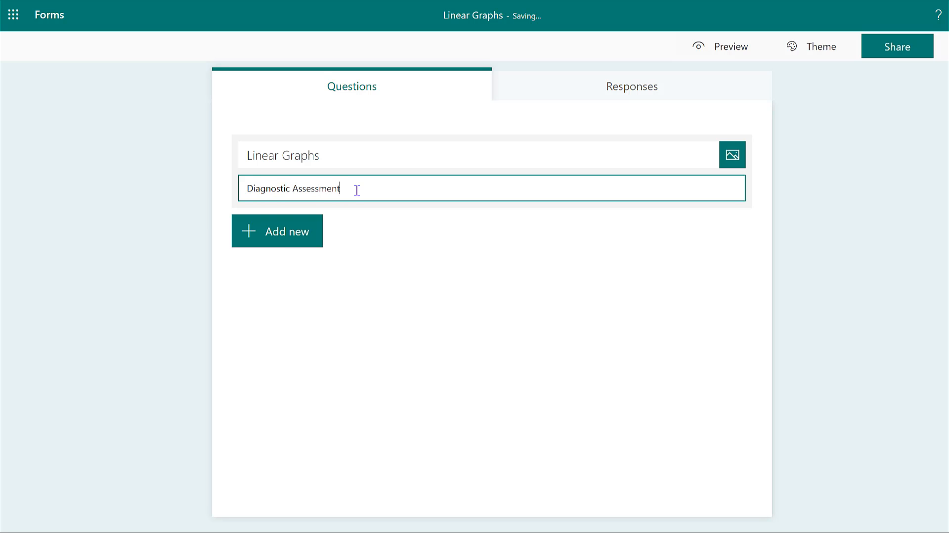
# Add a choice question with the text "Find the value of y when x = 3".
pyautogui.click(278, 245)
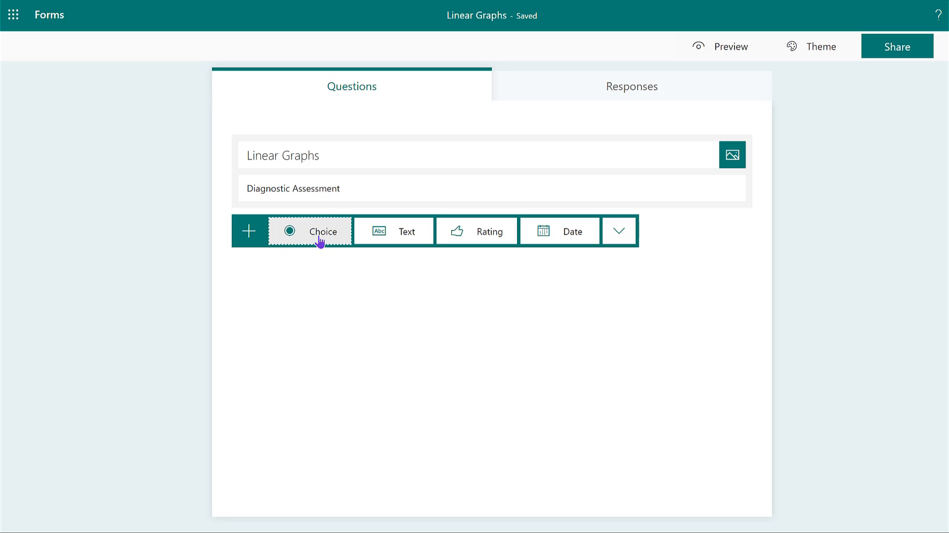
pyautogui.click(320, 239)
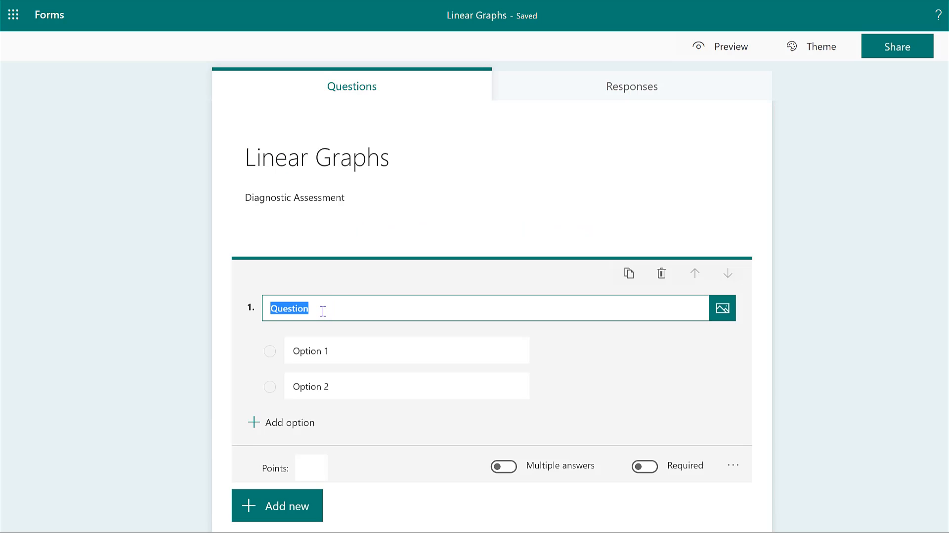
pyautogui.click(322, 311)
pyautogui.press('BackSpace')
pyautogui.press('BackSpace')
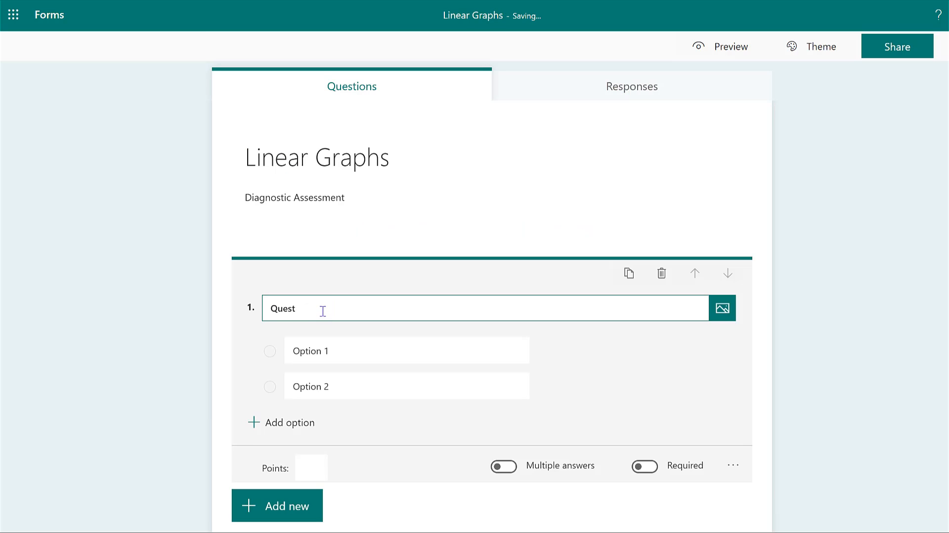
pyautogui.press('BackSpace')
pyautogui.press('BackSpace')
pyautogui.press('BackSpace')
pyautogui.press('BackSpace')
pyautogui.write('Find the value of y when x = 3')
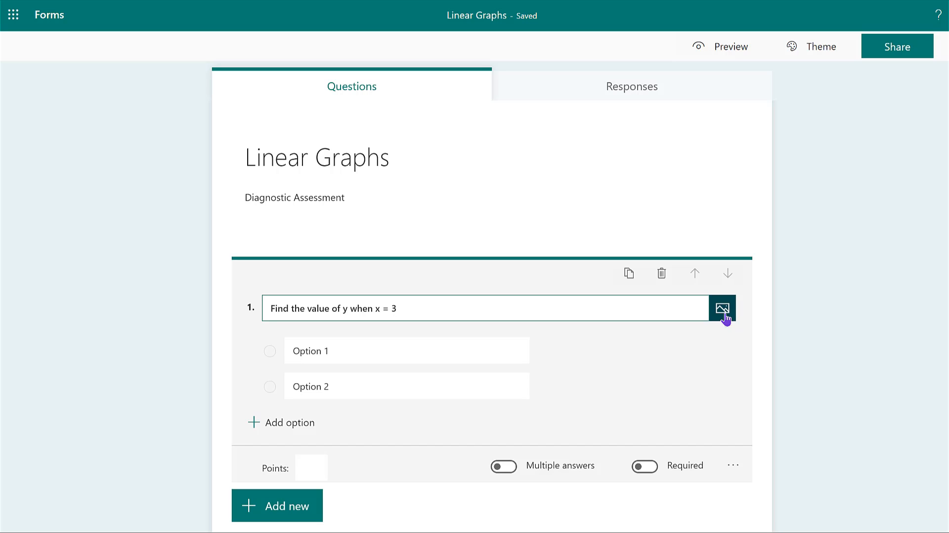
# Start inserting media into question 1, switch to the Equations page in OneNote, and save its graph picture as graph1 in Downloads.
pyautogui.click(724, 316)
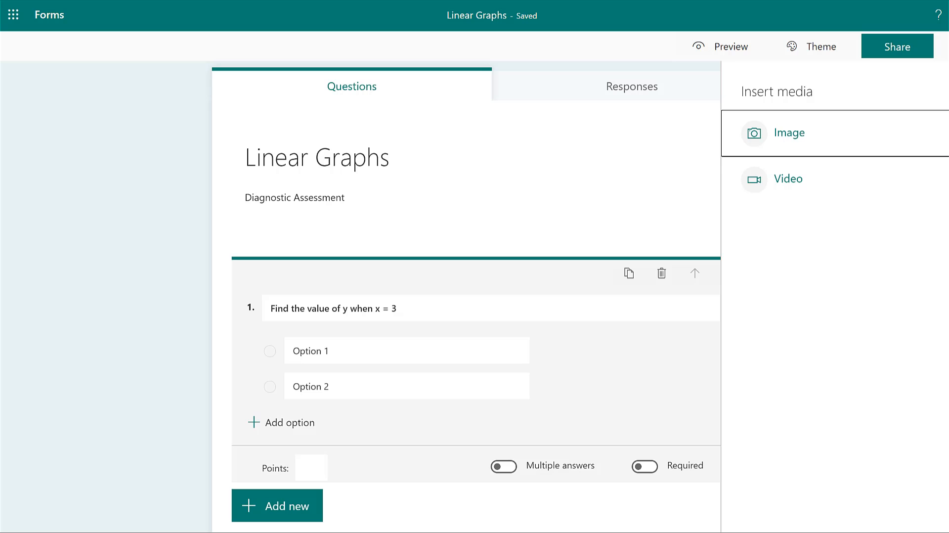
pyautogui.click(592, 532)
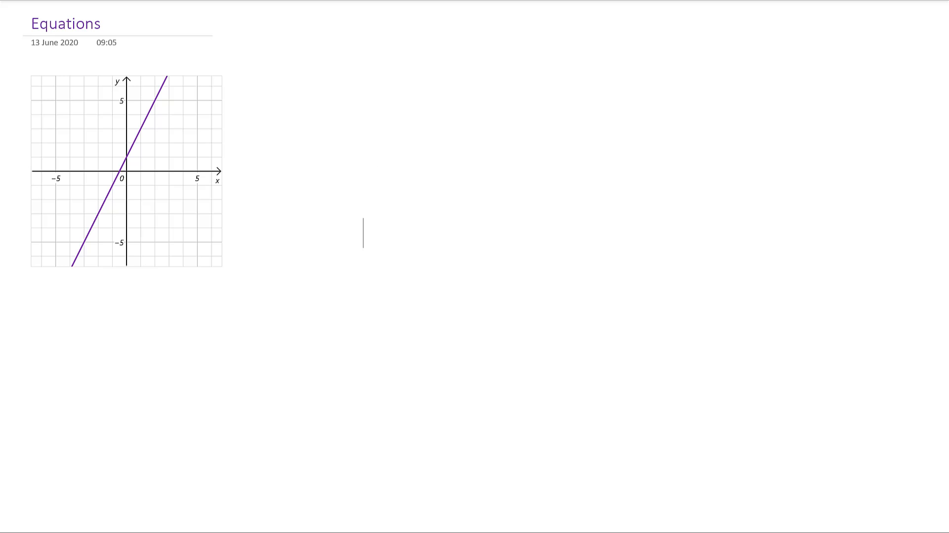
pyautogui.click(186, 213)
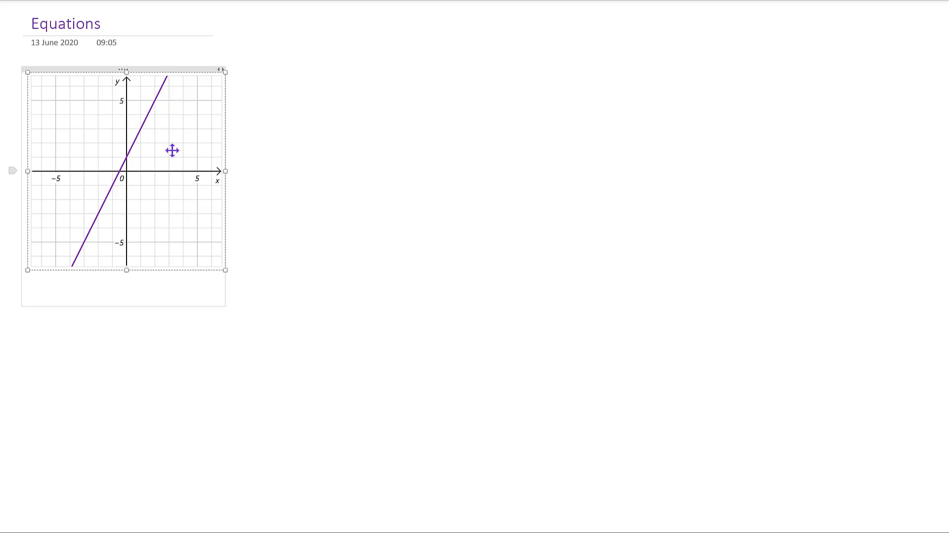
pyautogui.rightClick(141, 143)
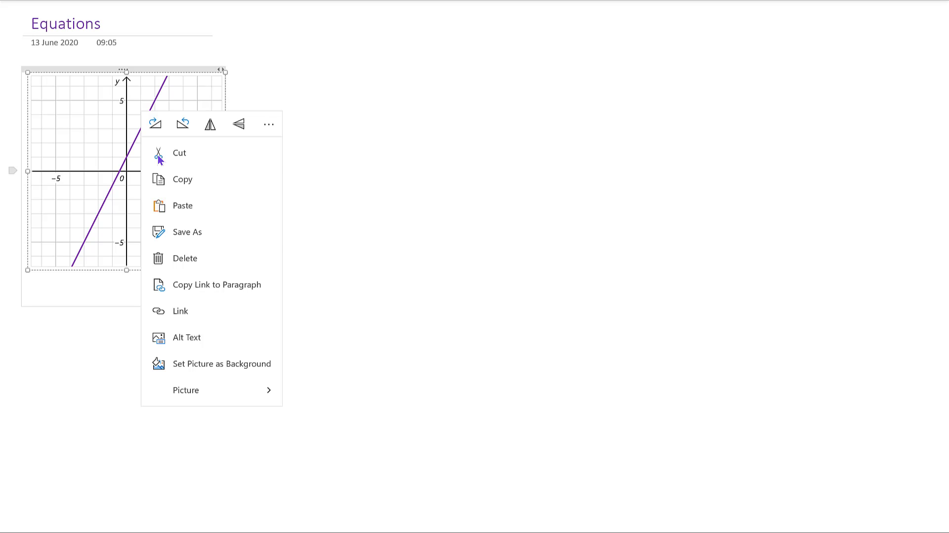
pyautogui.click(190, 241)
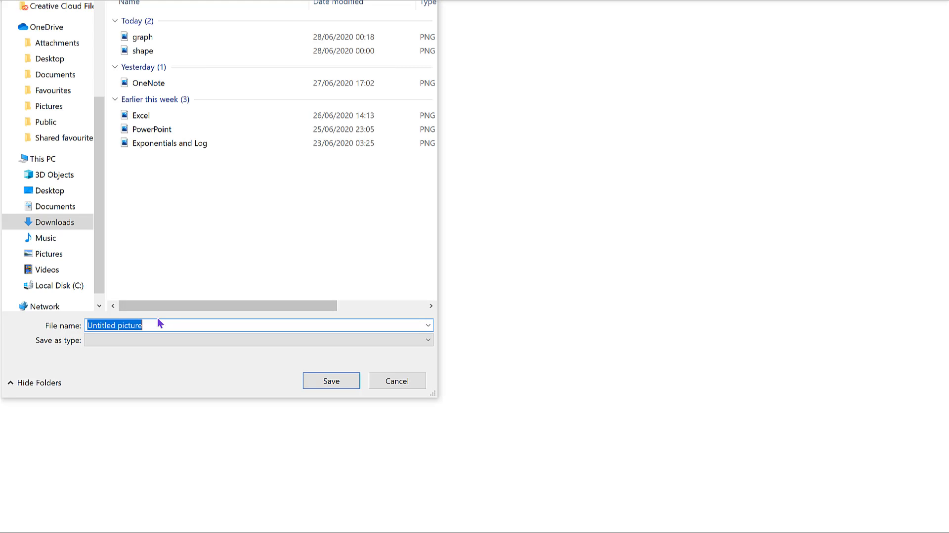
pyautogui.write('gra')
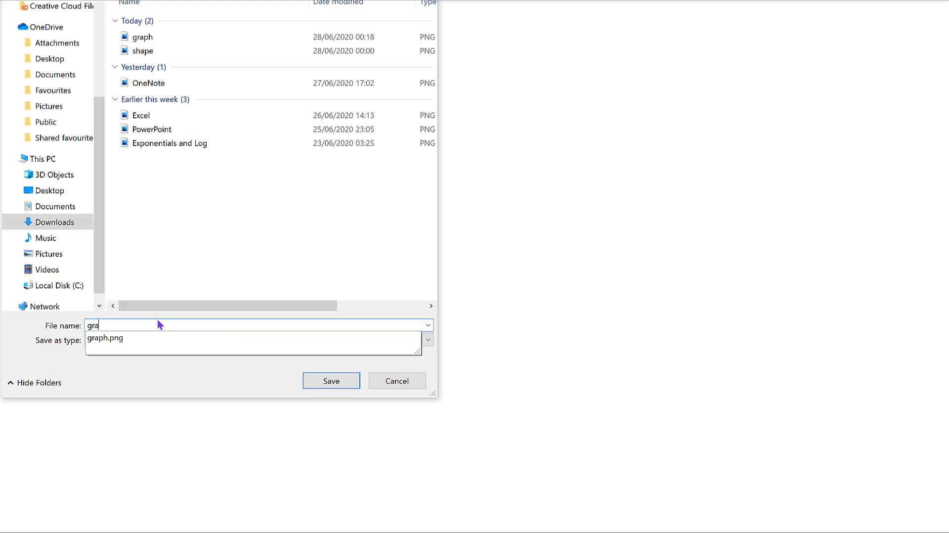
pyautogui.write('ph1')
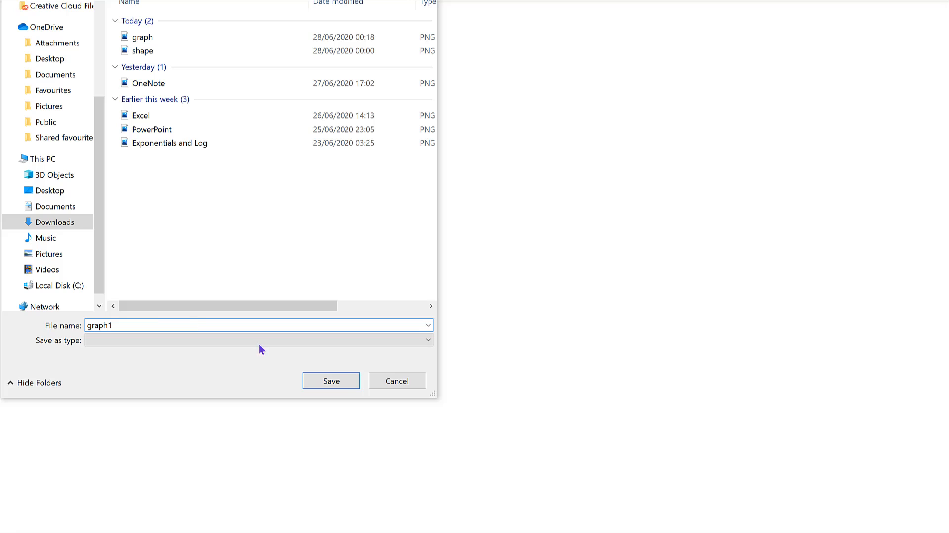
pyautogui.click(341, 379)
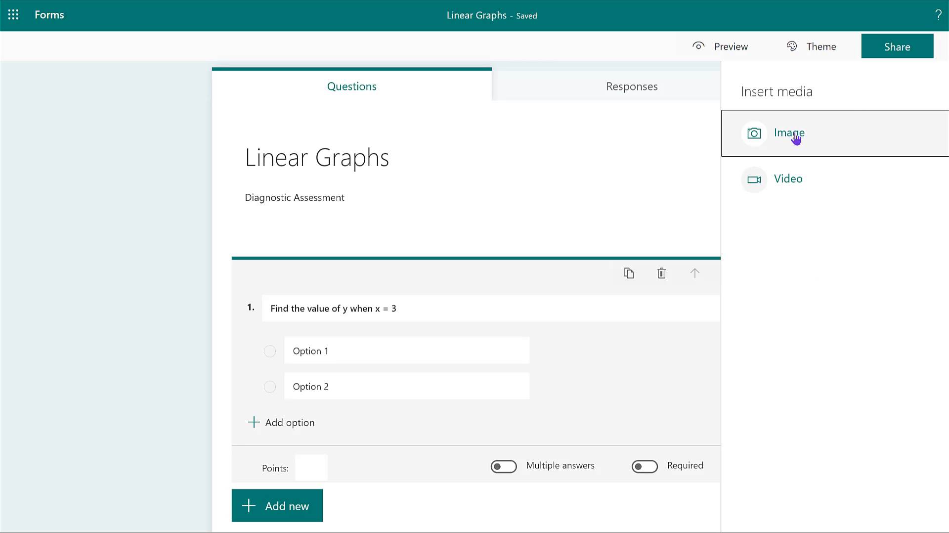
# Back in Forms, upload the image graph1 from Downloads into question 1.
pyautogui.click(791, 136)
pyautogui.click(832, 123)
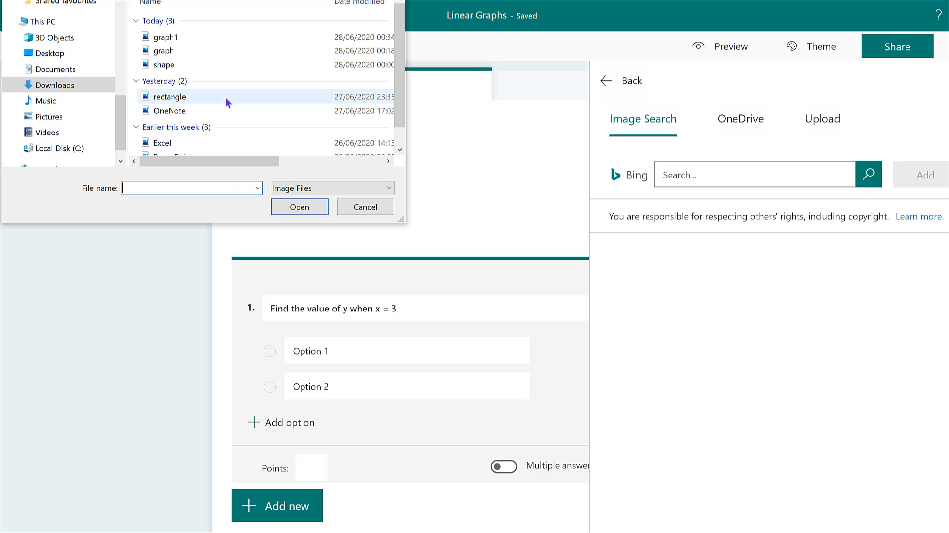
pyautogui.doubleClick(209, 37)
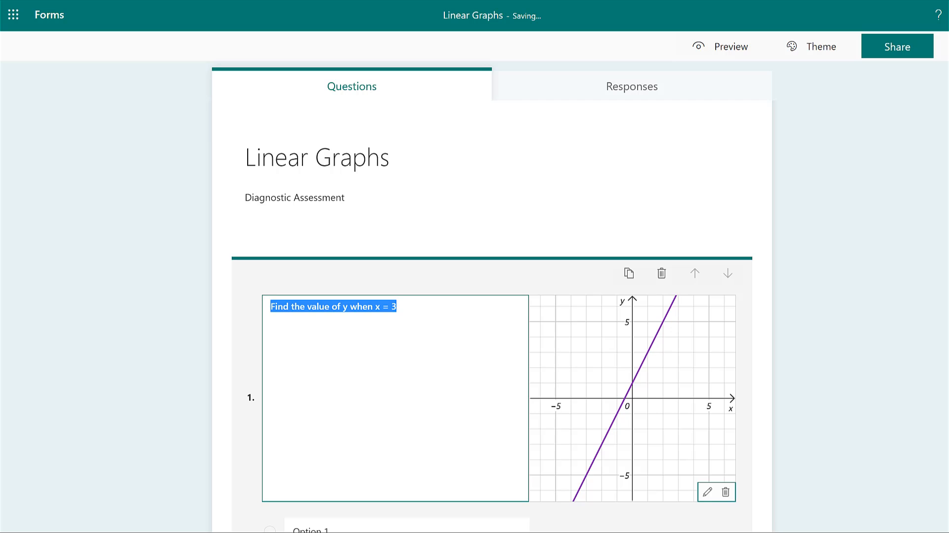
pyautogui.click(840, 276)
# Set the two answer options of question 1 to 4 and 5.
pyautogui.scroll(-2, 841, 277)
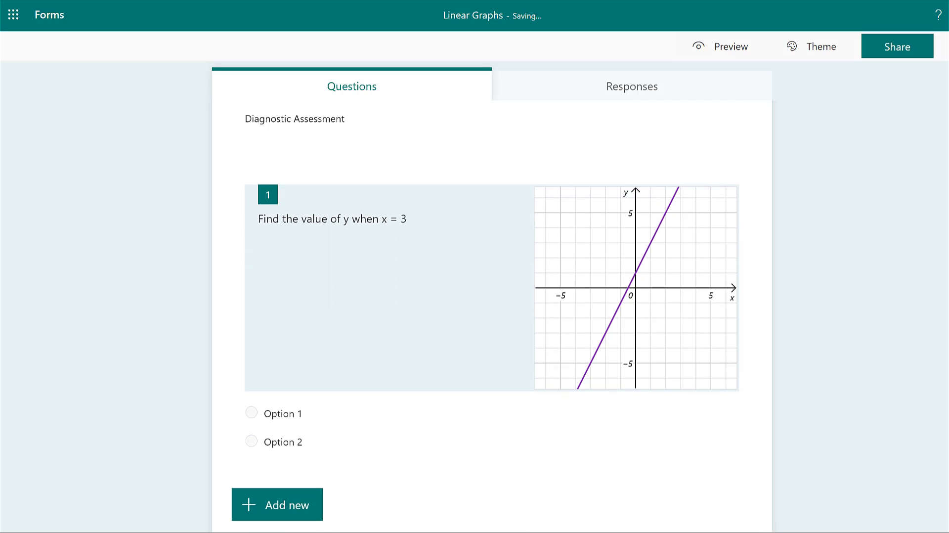
pyautogui.click(333, 409)
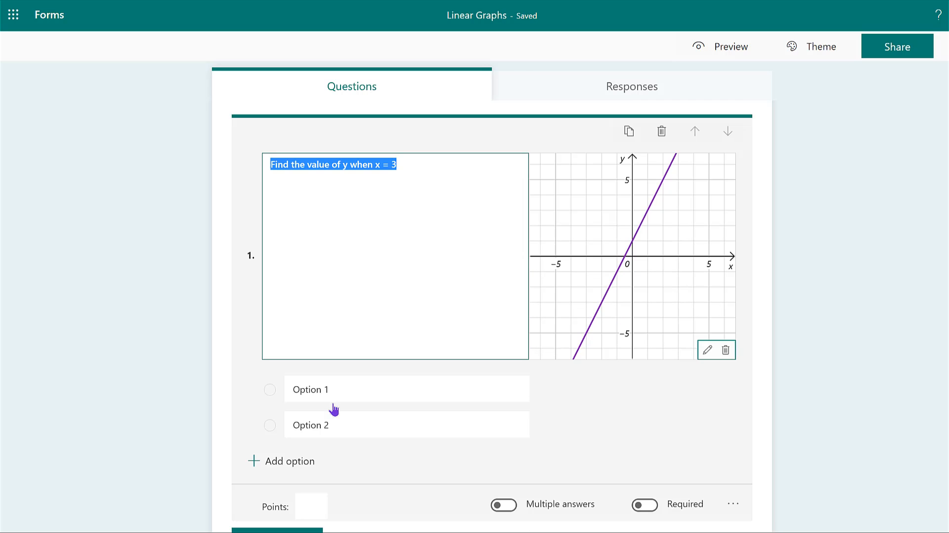
pyautogui.click(330, 391)
pyautogui.write('4')
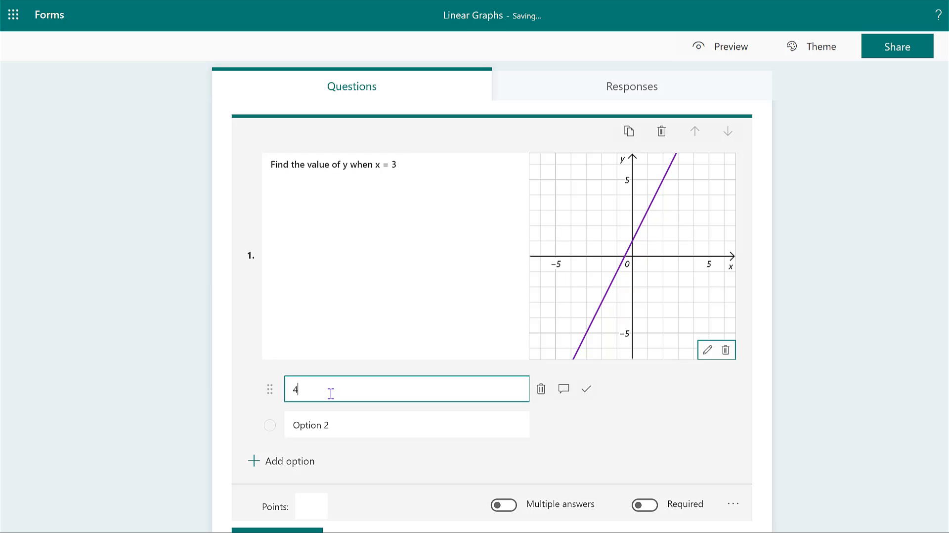
pyautogui.click(322, 423)
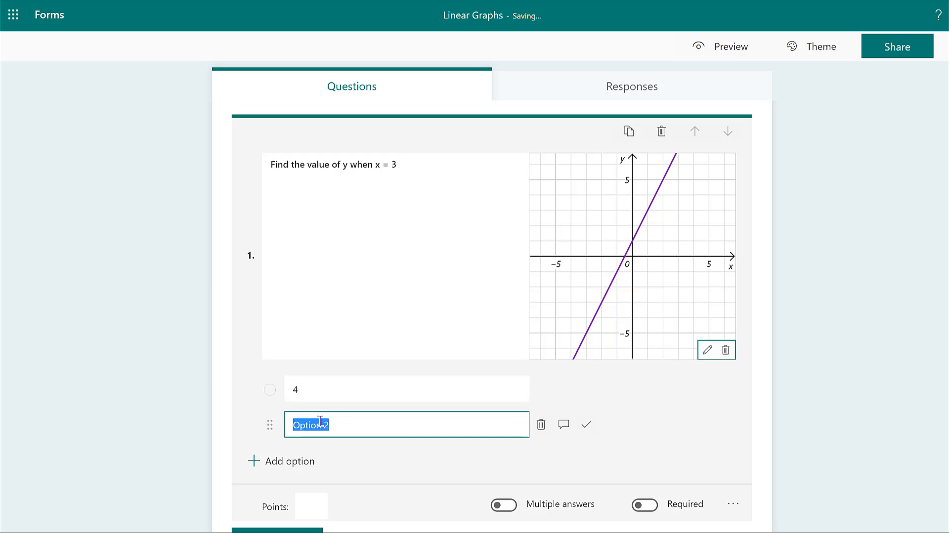
pyautogui.write('5')
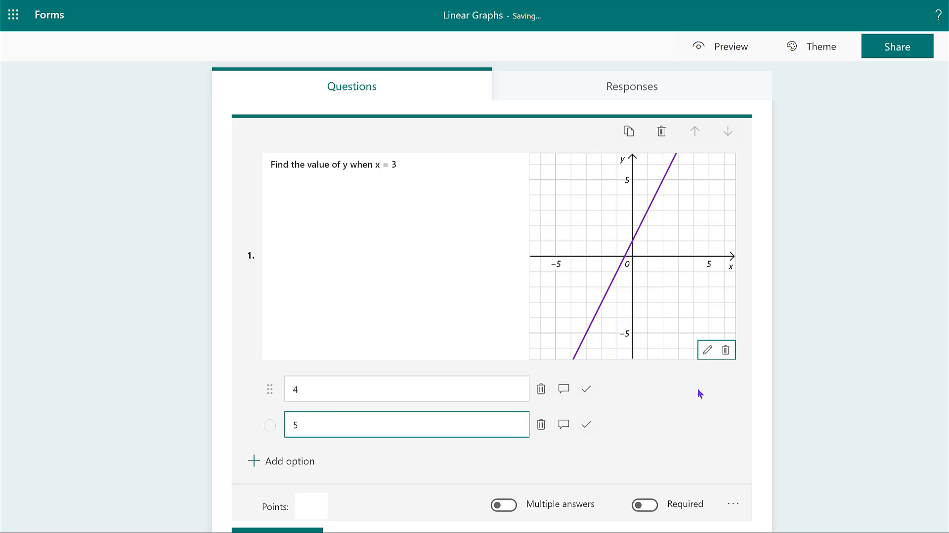
pyautogui.press('Escape')
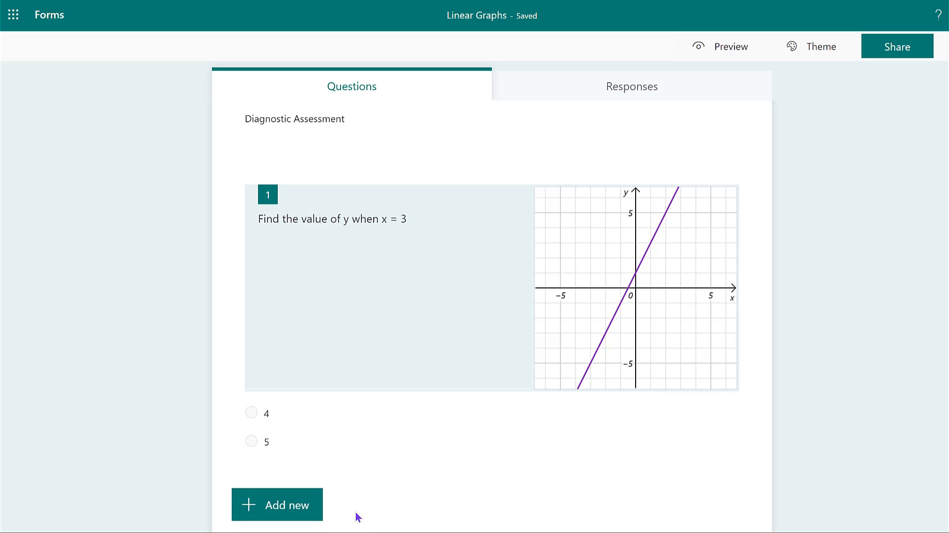
# Add a second choice question with the text "What is the gradient of the line y = 3x + 5".
pyautogui.click(306, 508)
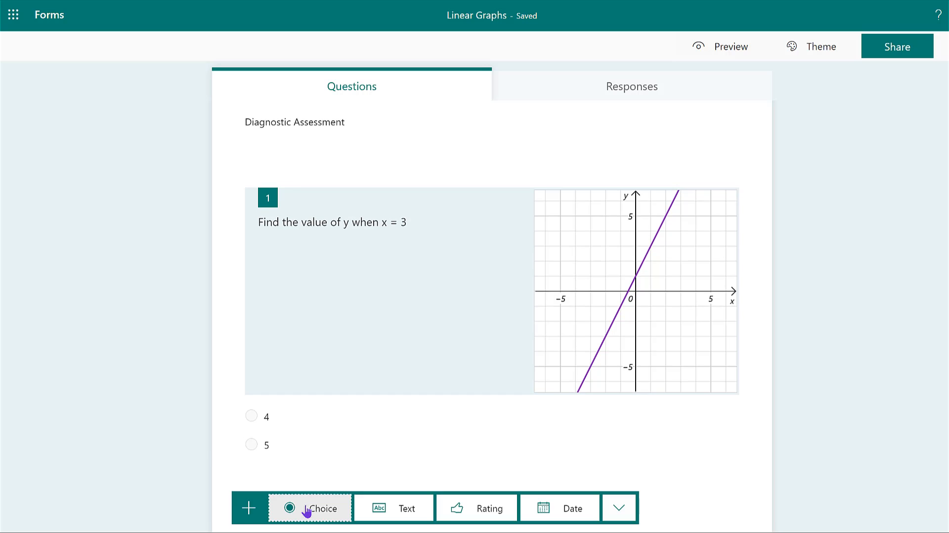
pyautogui.click(336, 513)
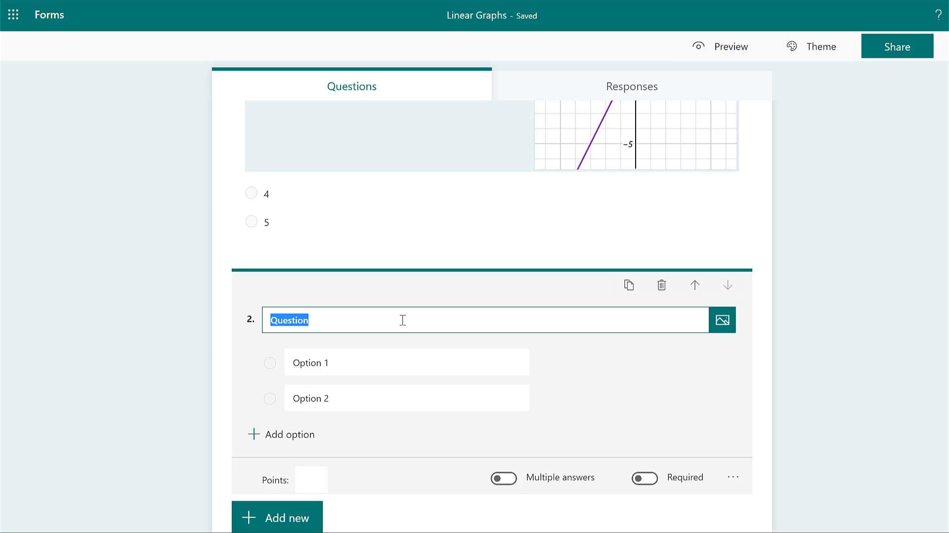
pyautogui.write('What is')
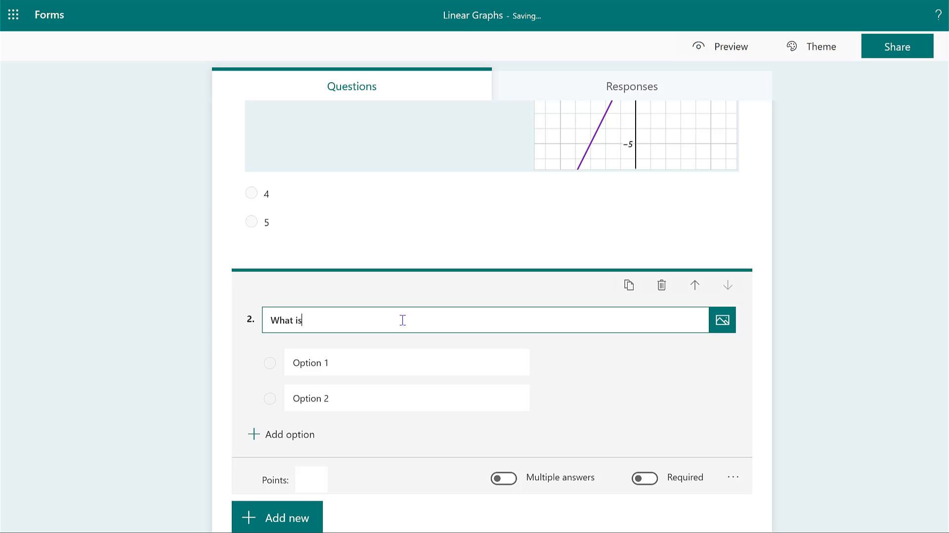
pyautogui.write(' the gradient of the line y = 3x + 5')
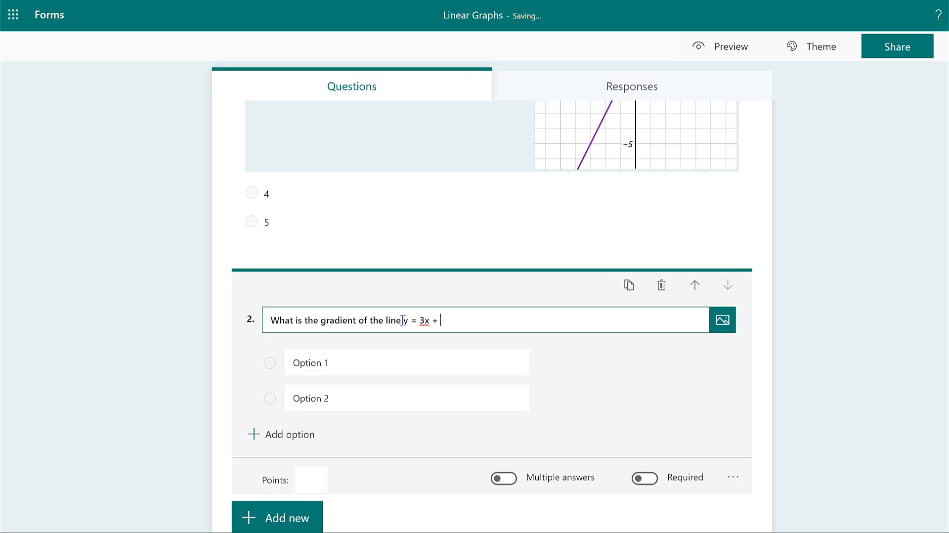
# Enable the Maths option for question 2 and enter "is it > 3?" as its equation.
pyautogui.moveTo(410, 361)
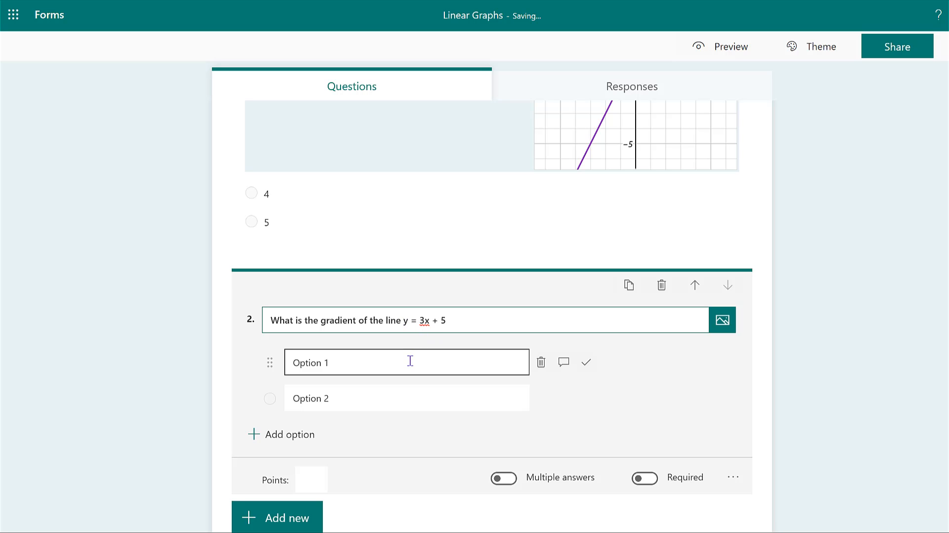
pyautogui.click(733, 478)
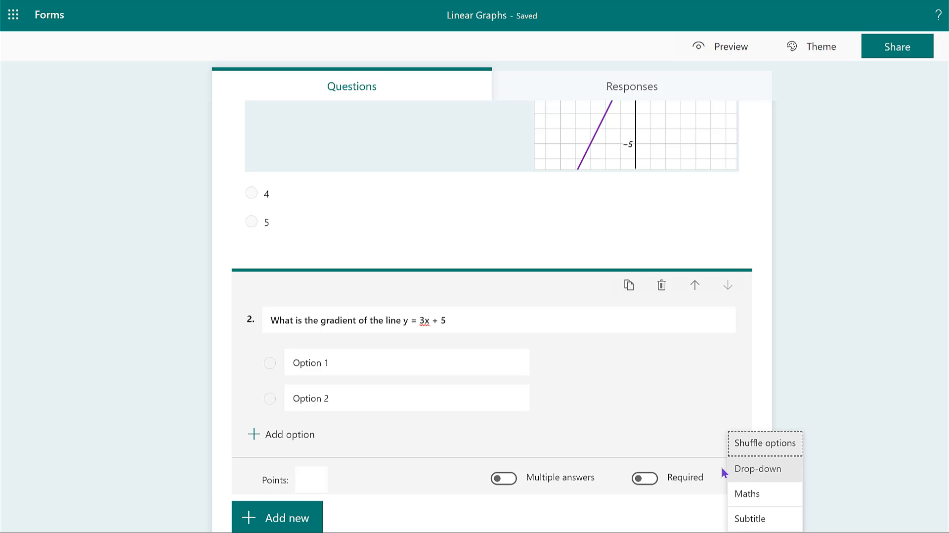
pyautogui.click(745, 492)
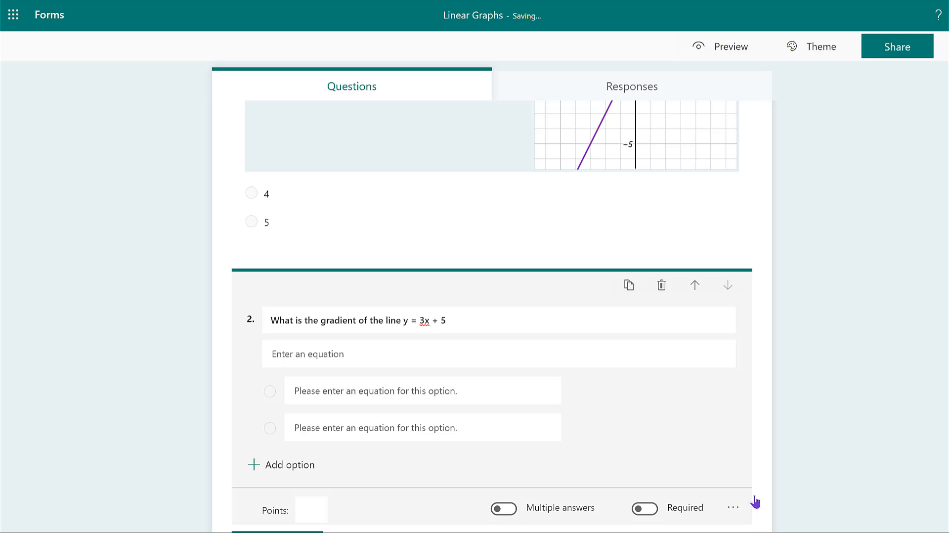
pyautogui.click(439, 352)
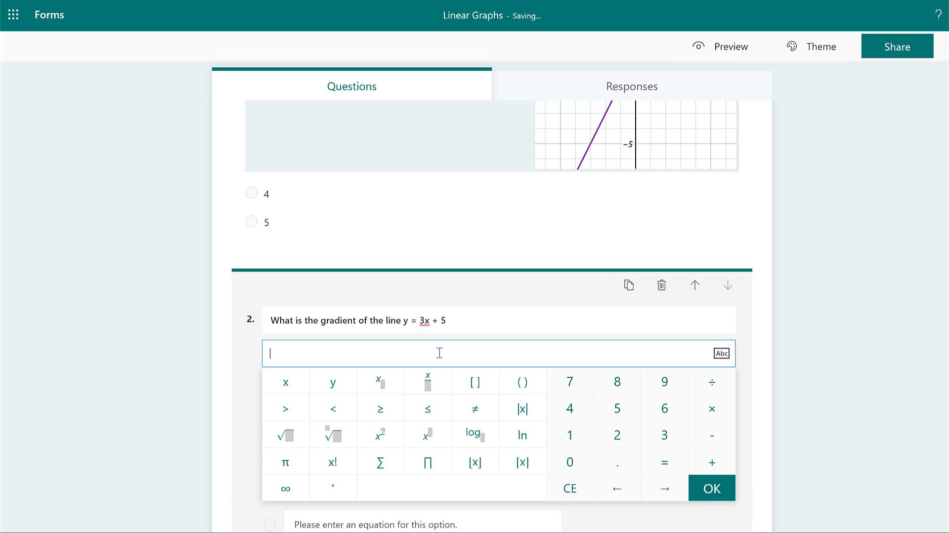
pyautogui.write('is it')
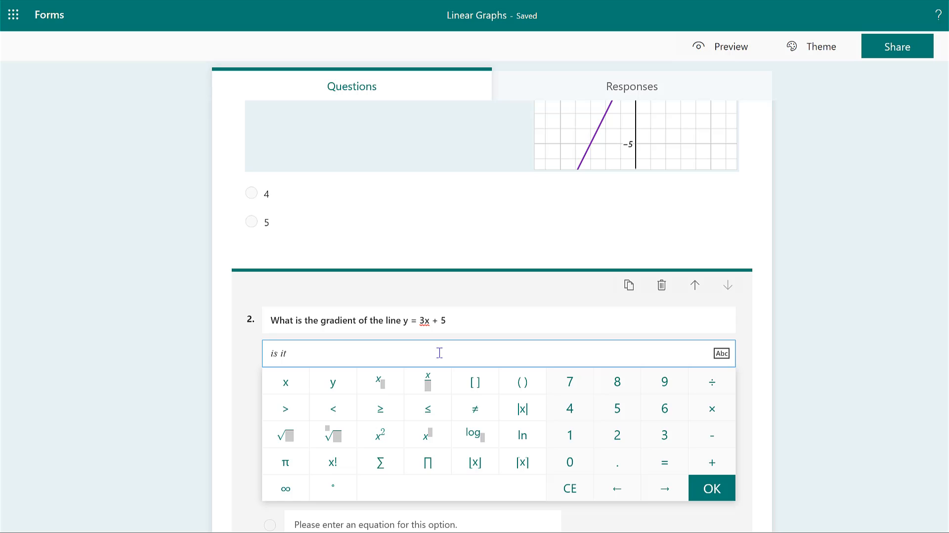
pyautogui.click(286, 412)
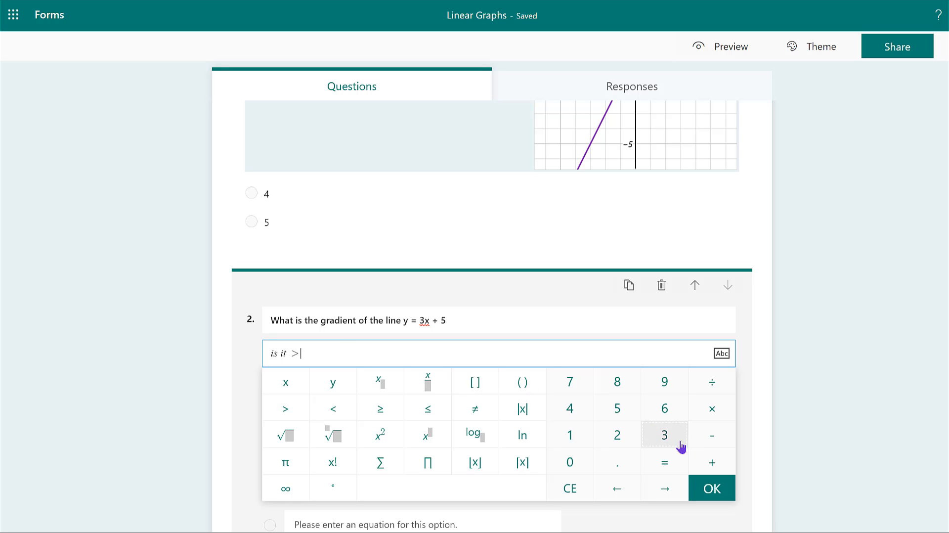
pyautogui.click(665, 437)
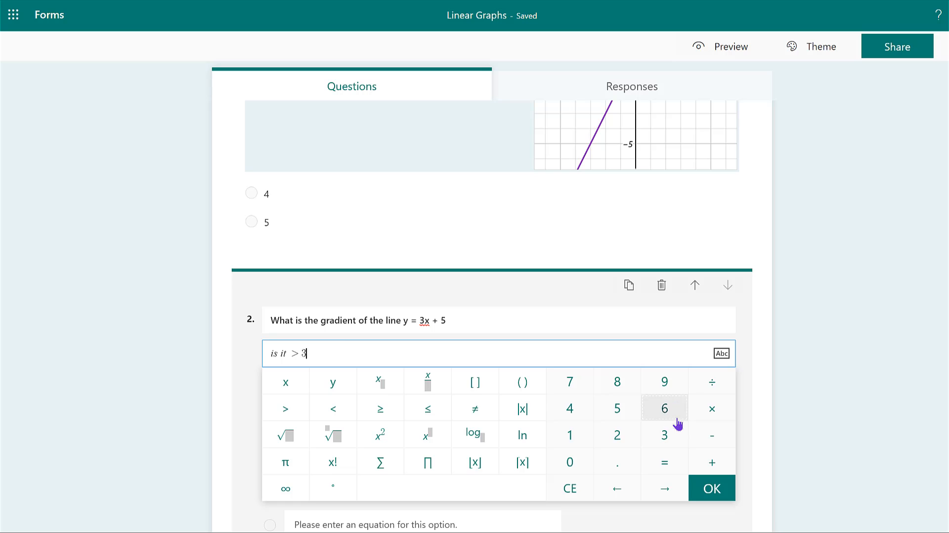
pyautogui.write('?')
pyautogui.click(716, 491)
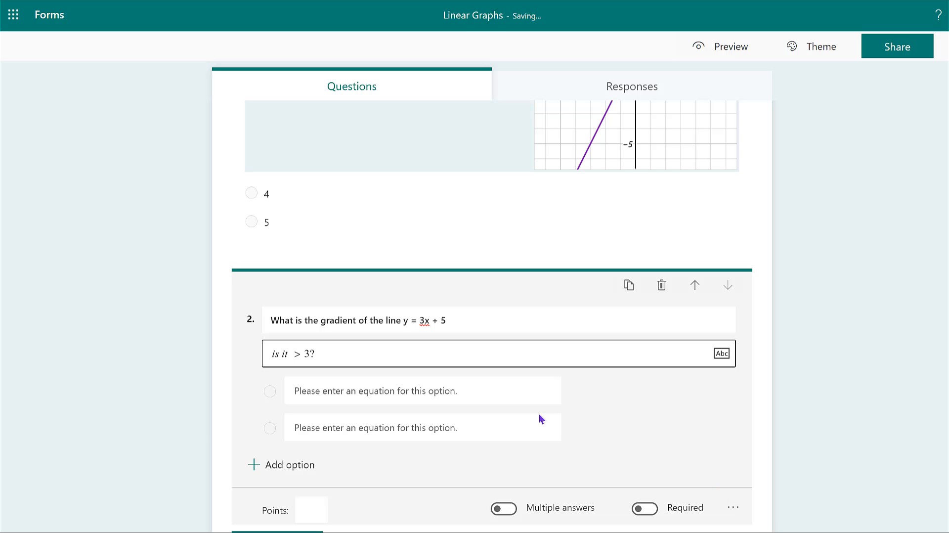
# Set the two answer options of question 2 to the equations True and False.
pyautogui.click(453, 396)
pyautogui.write('T')
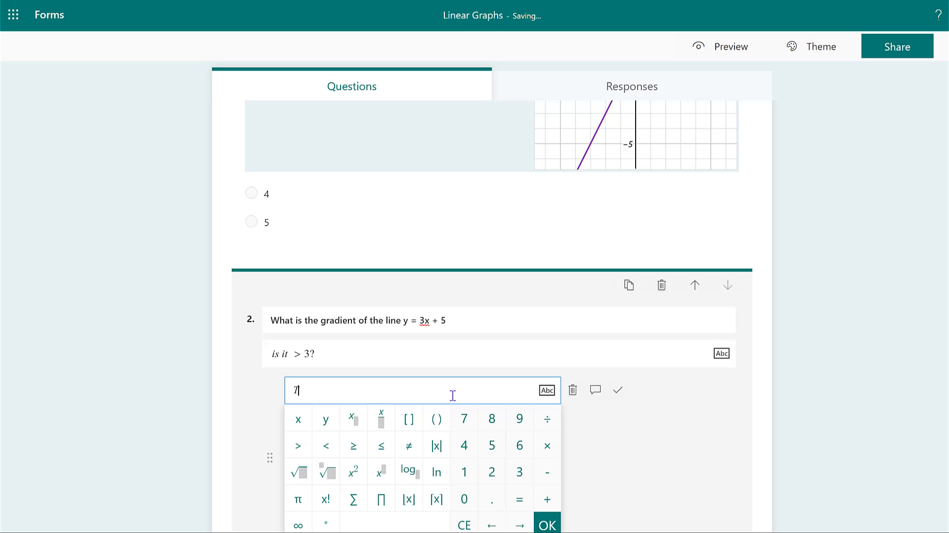
pyautogui.write('rue')
pyautogui.click(595, 422)
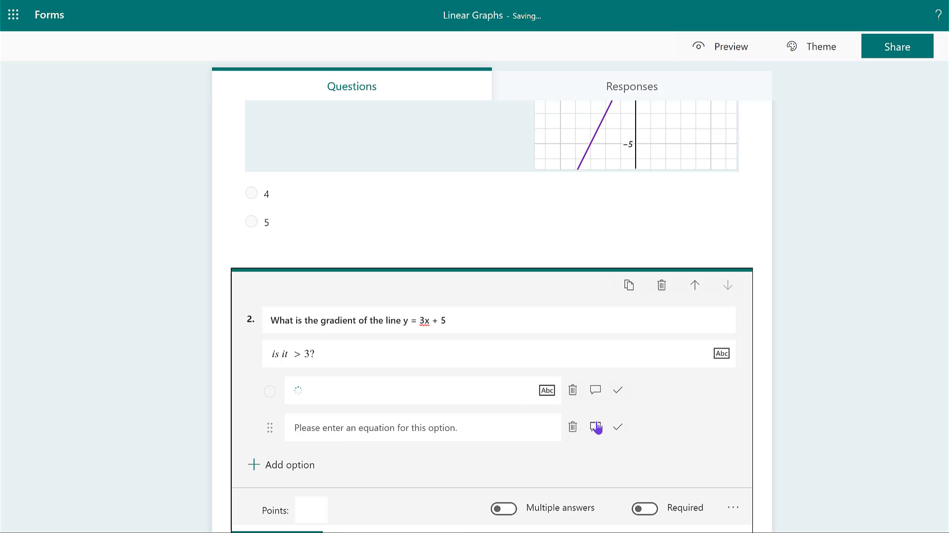
pyautogui.click(341, 432)
pyautogui.write('False')
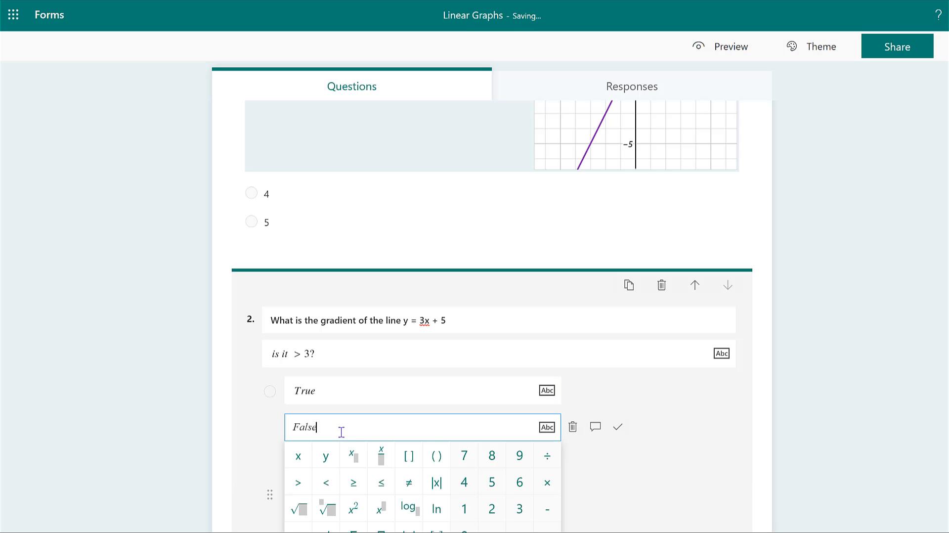
pyautogui.click(644, 493)
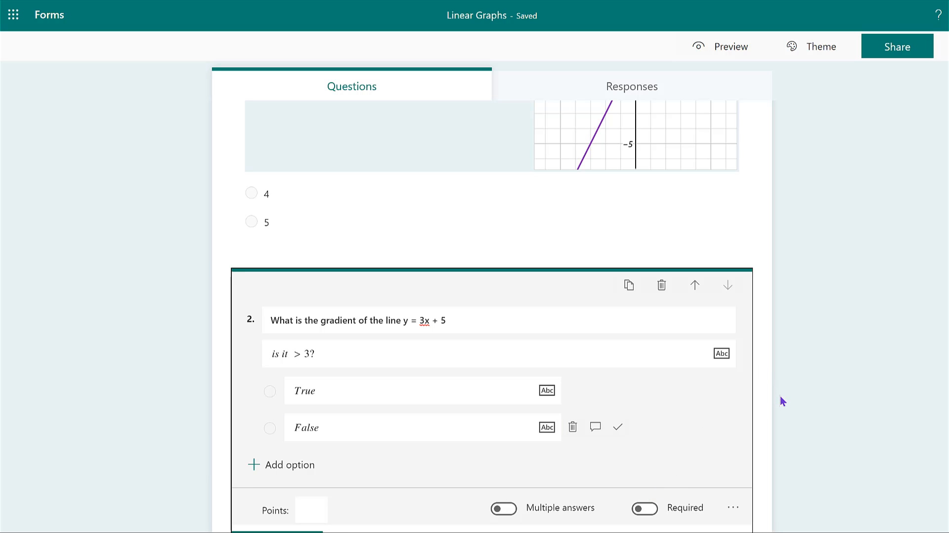
pyautogui.click(835, 371)
# Mark option 5 as the correct answer of question 1.
pyautogui.scroll(3, 835, 371)
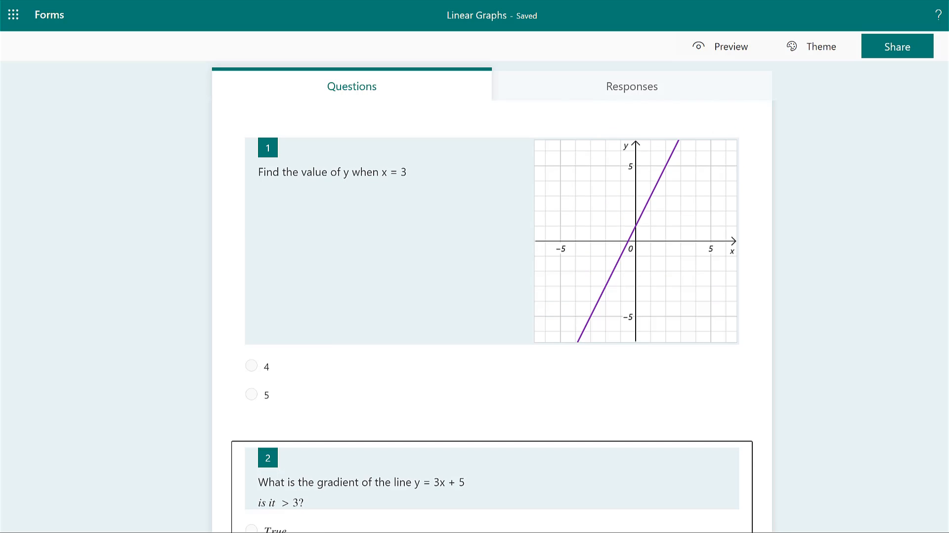
pyautogui.scroll(1, 491, 316)
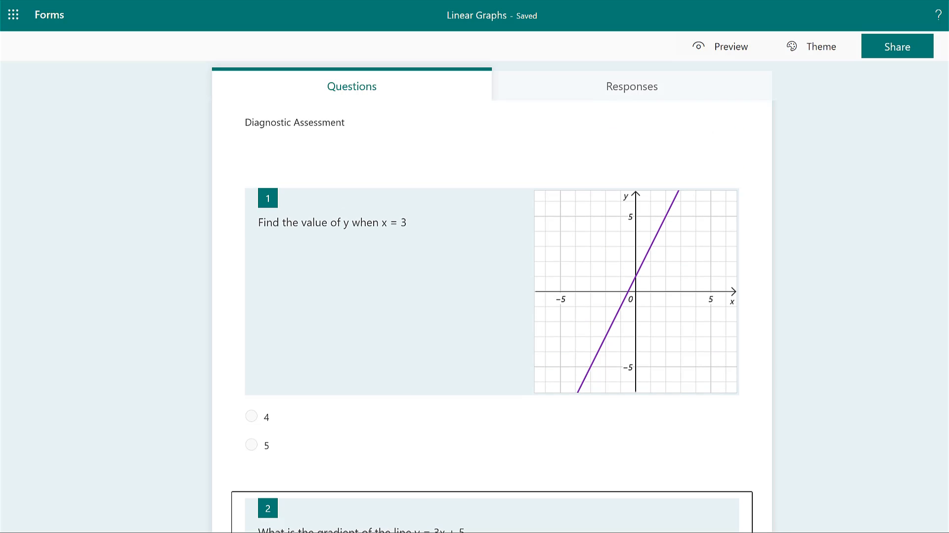
pyautogui.scroll(-1, 492, 316)
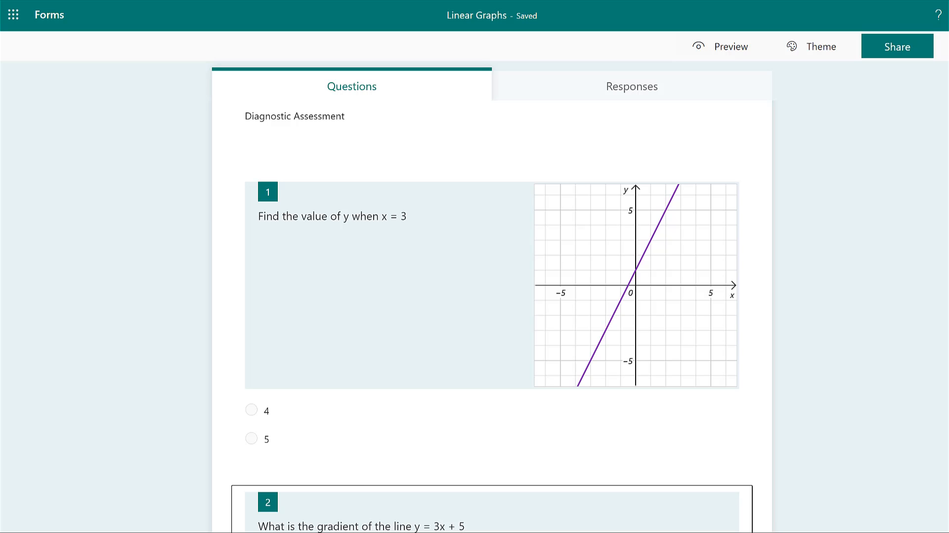
pyautogui.scroll(-3, 828, 339)
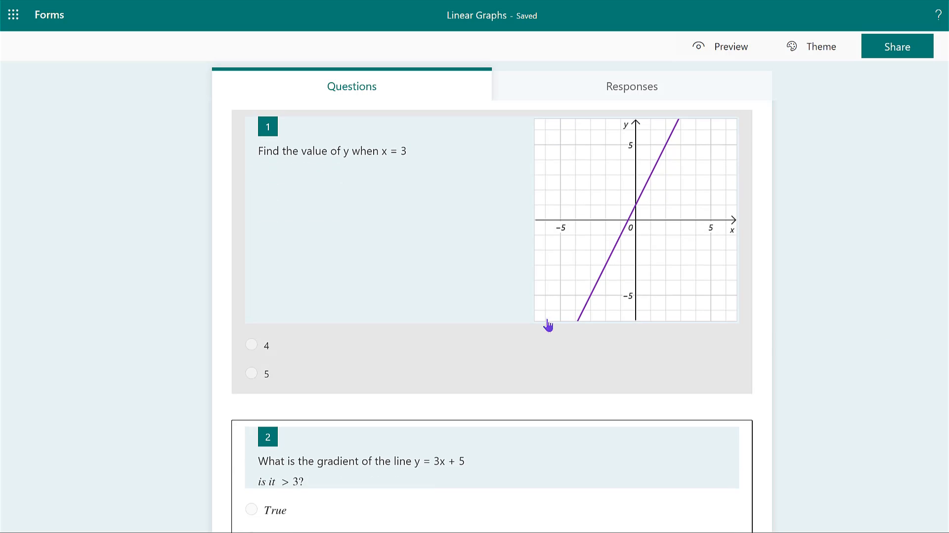
pyautogui.click(409, 321)
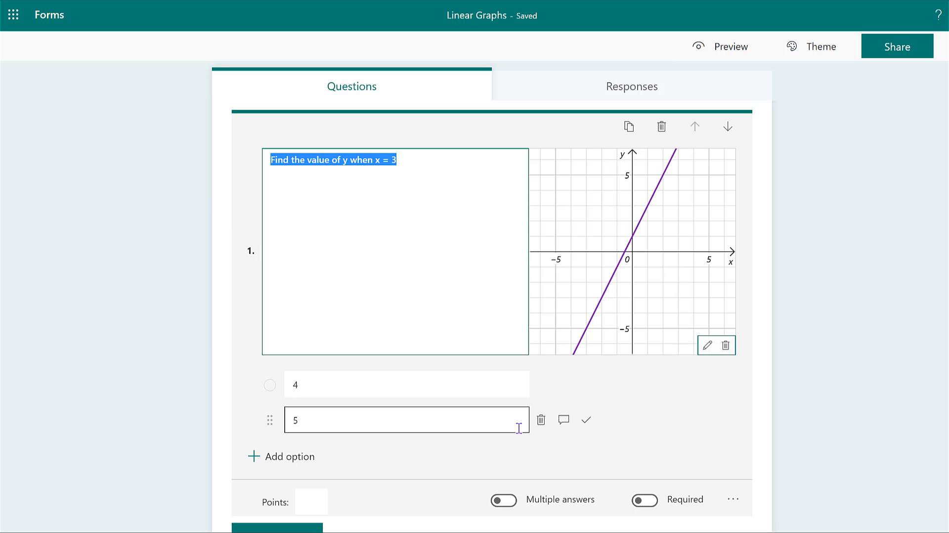
pyautogui.click(586, 421)
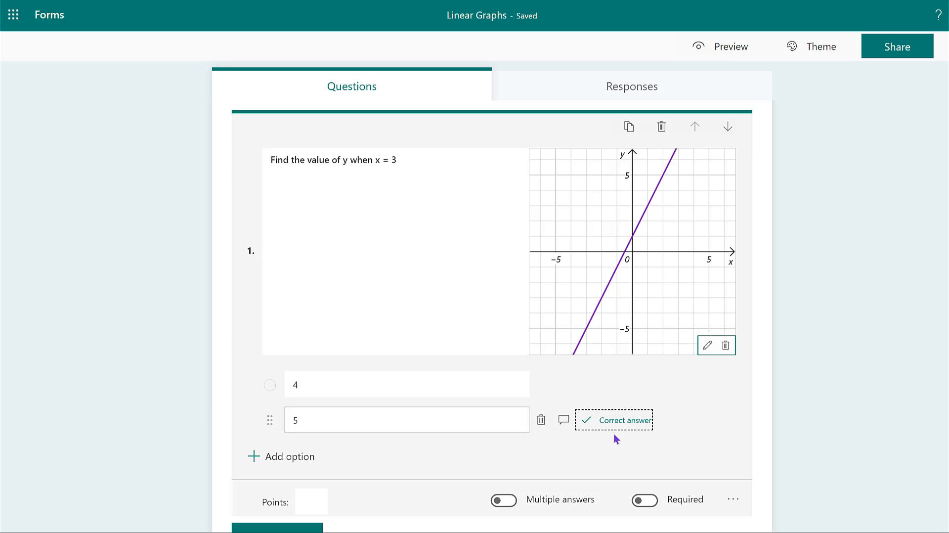
# Set the points for question 1 to 10.
pyautogui.click(310, 500)
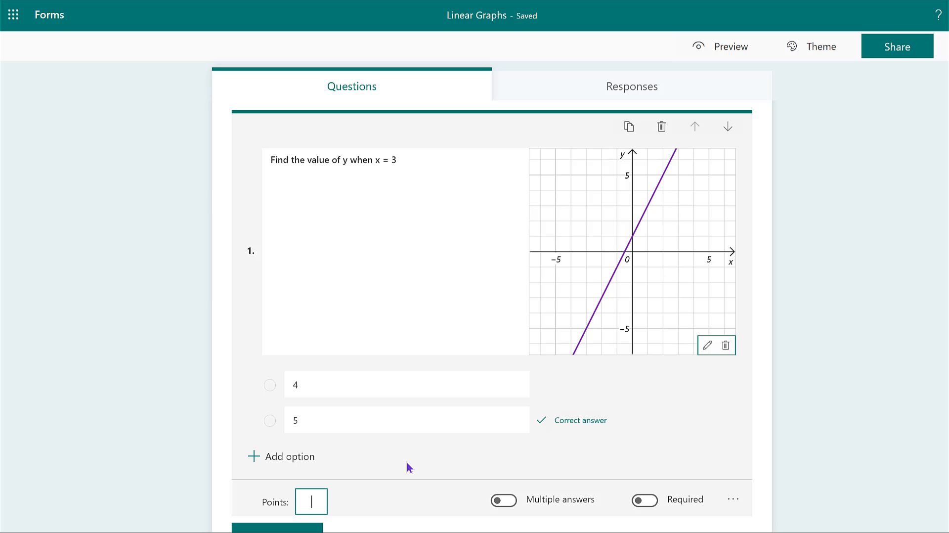
pyautogui.write('10')
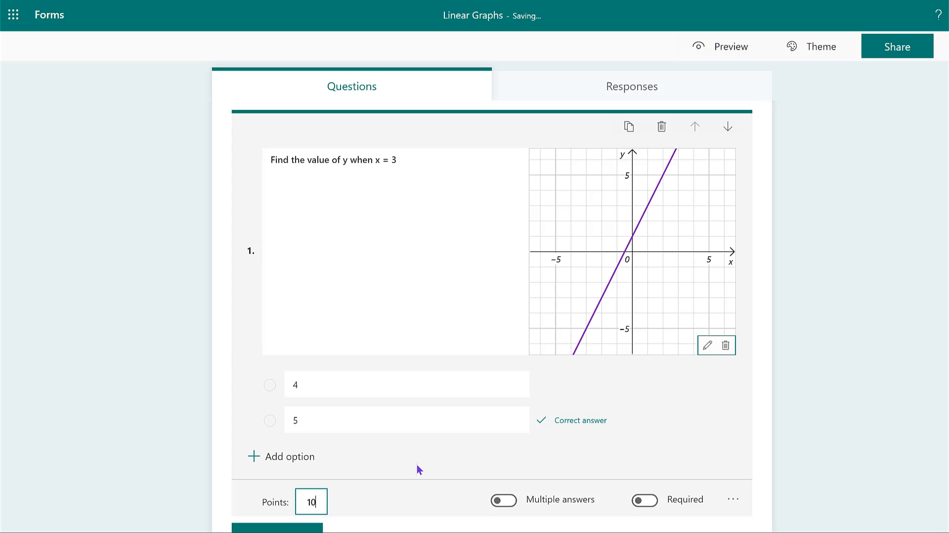
pyautogui.press('Escape')
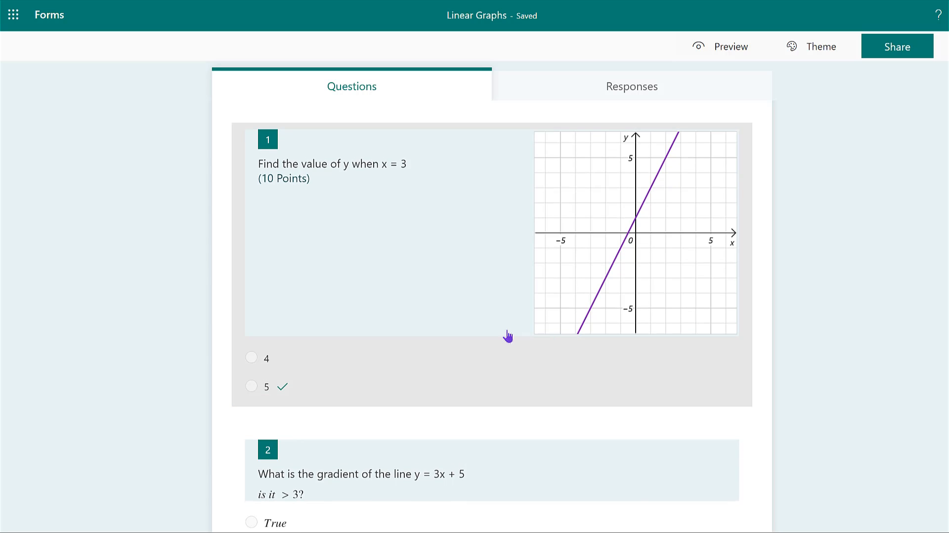
# Change the points for question 1 to 50.
pyautogui.click(468, 358)
pyautogui.click(318, 501)
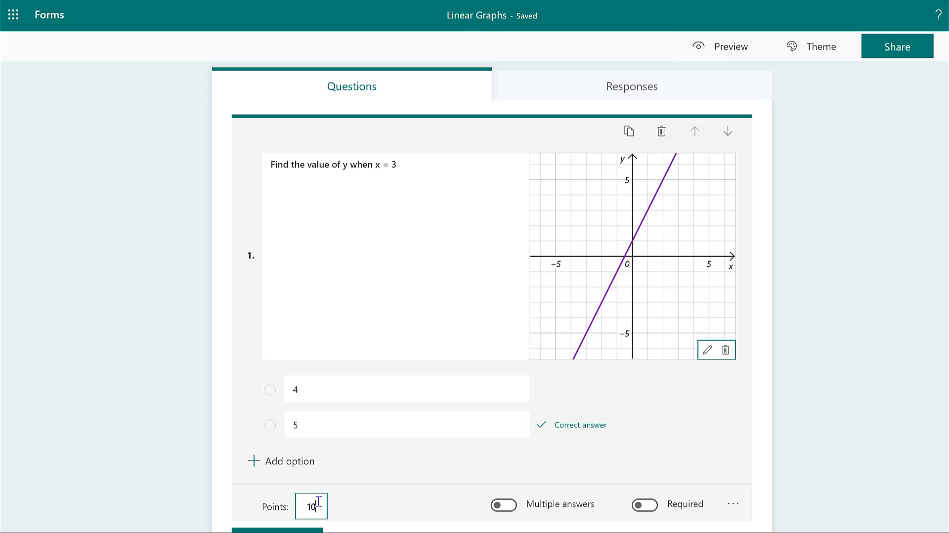
pyautogui.press('BackSpace')
pyautogui.press('BackSpace')
pyautogui.write('5')
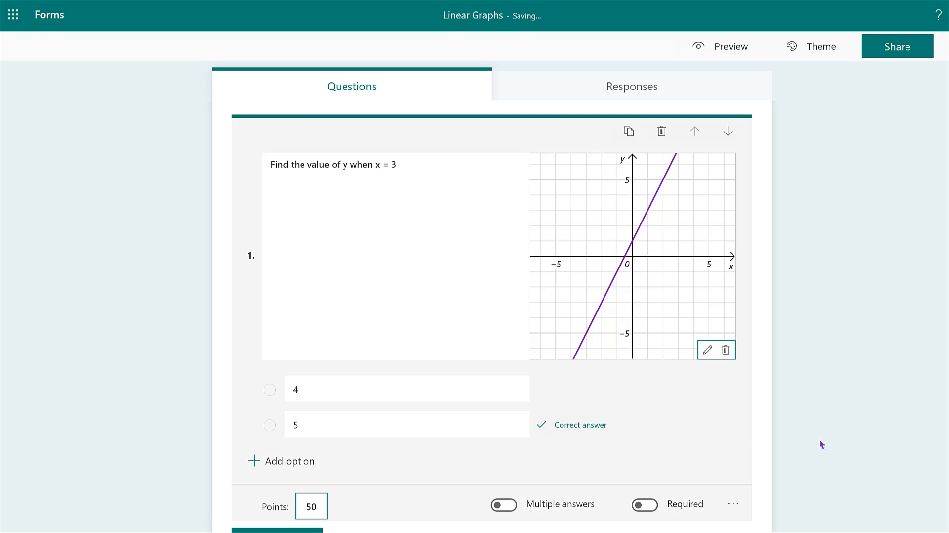
pyautogui.click(748, 529)
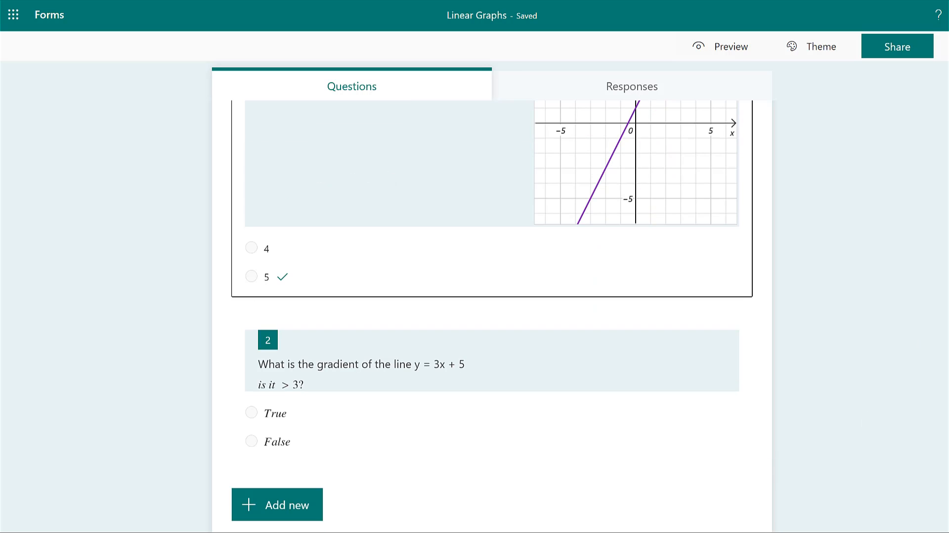
# Give question 2 a value of 50 points and mark False as its correct answer.
pyautogui.click(407, 403)
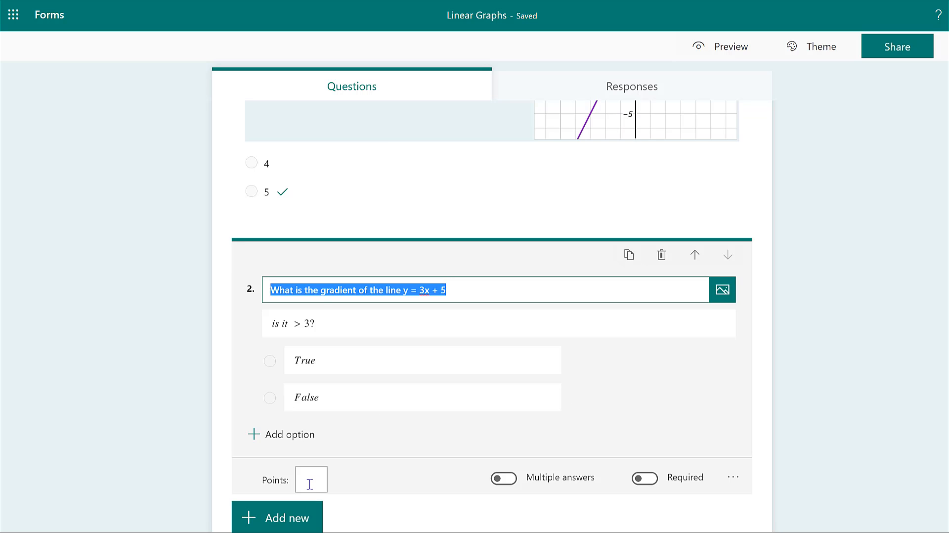
pyautogui.write('50')
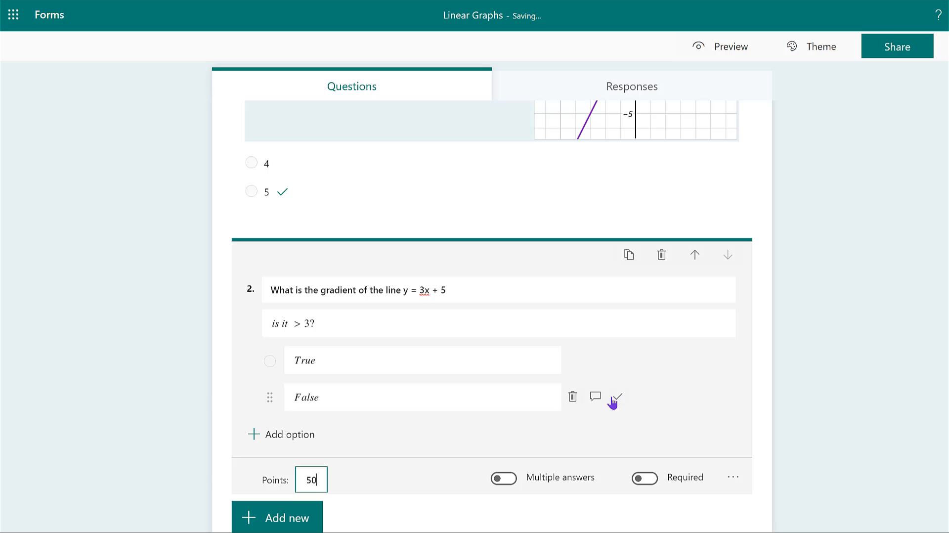
pyautogui.click(618, 398)
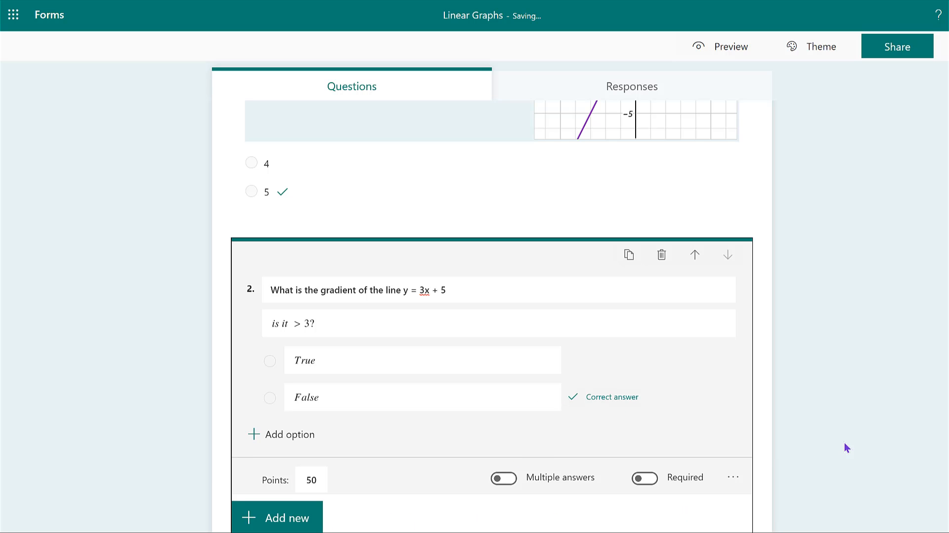
pyautogui.click(816, 444)
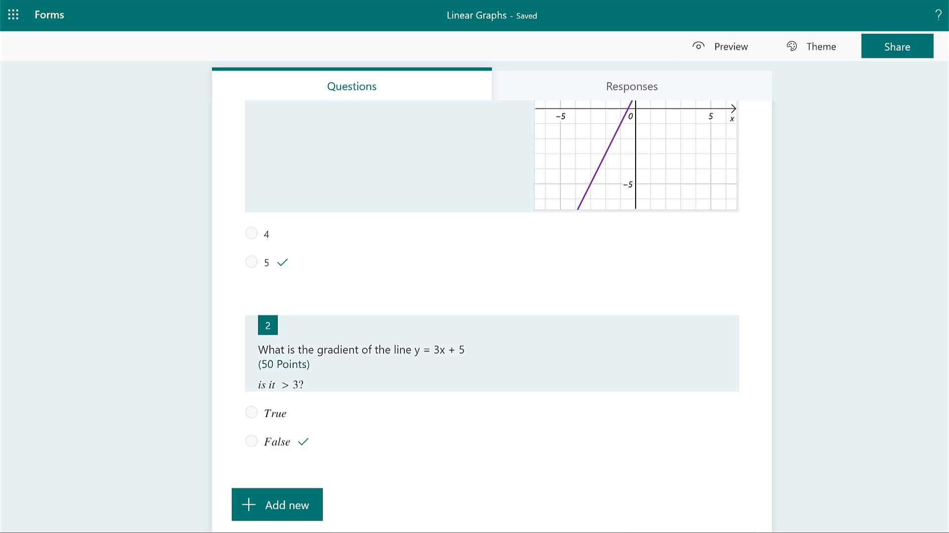
# Review the quiz's total points and open the overview of its responses.
pyautogui.scroll(1, 492, 316)
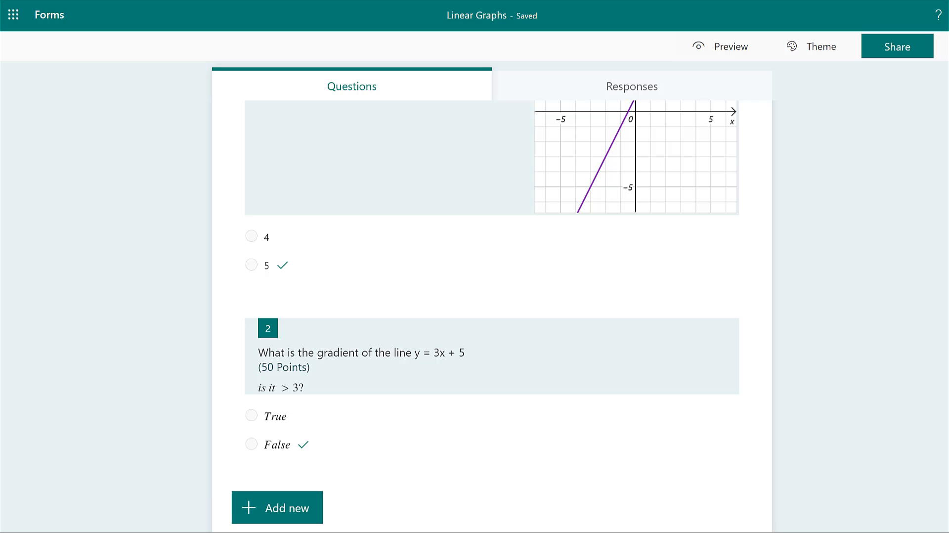
pyautogui.scroll(5, 722, 174)
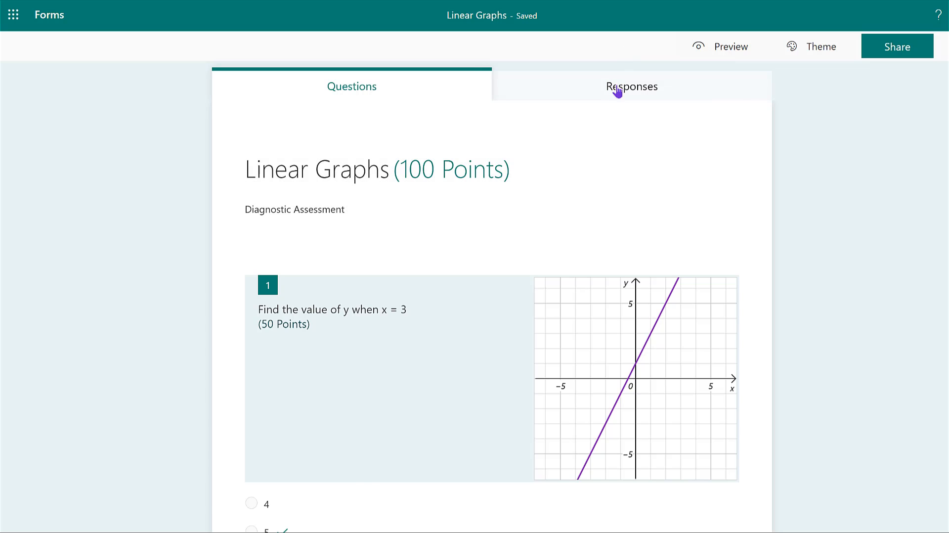
pyautogui.click(618, 92)
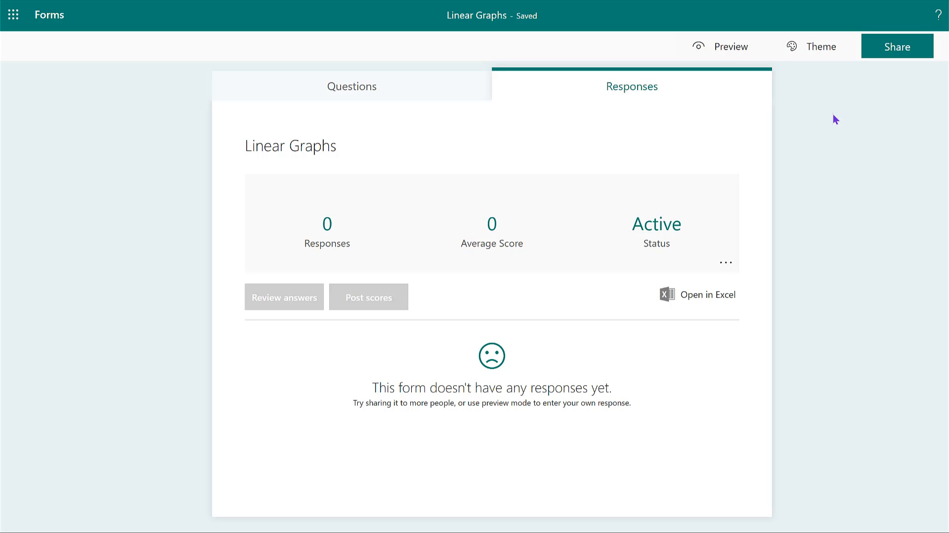
# Open the quiz's sharing options and view the QR code and the embed code for collecting responses.
pyautogui.click(895, 53)
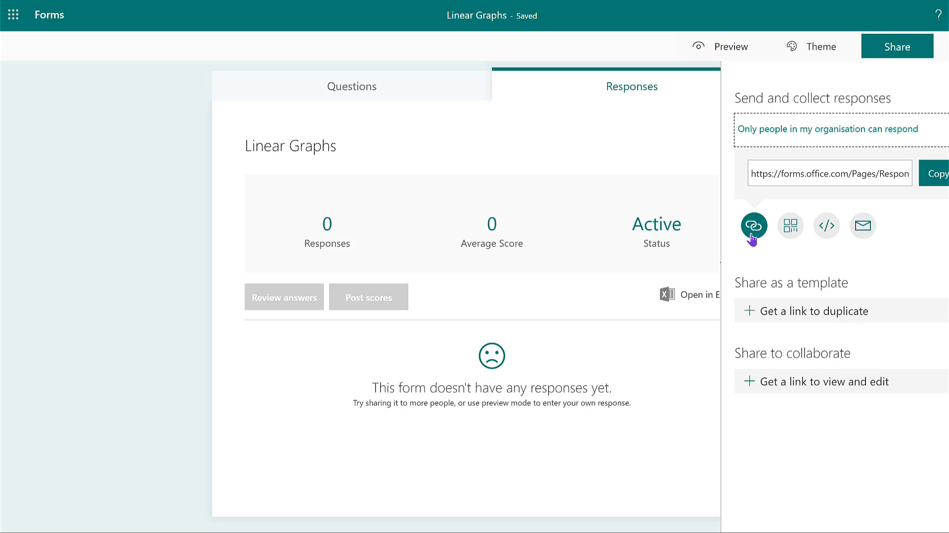
pyautogui.click(790, 226)
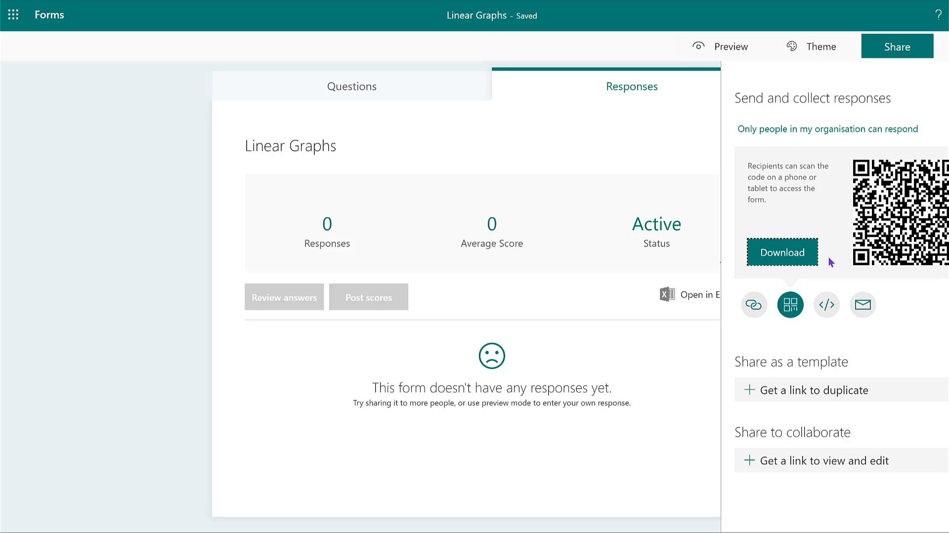
pyautogui.click(825, 311)
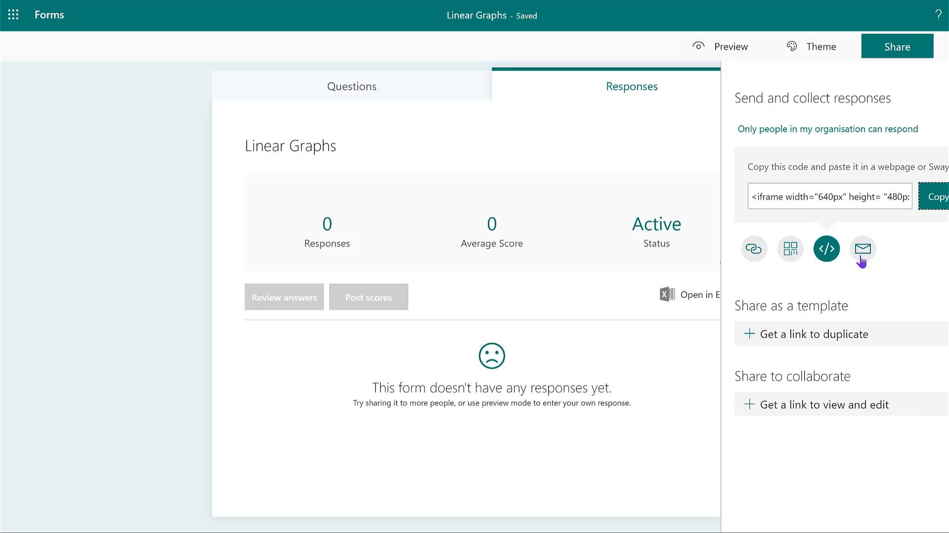